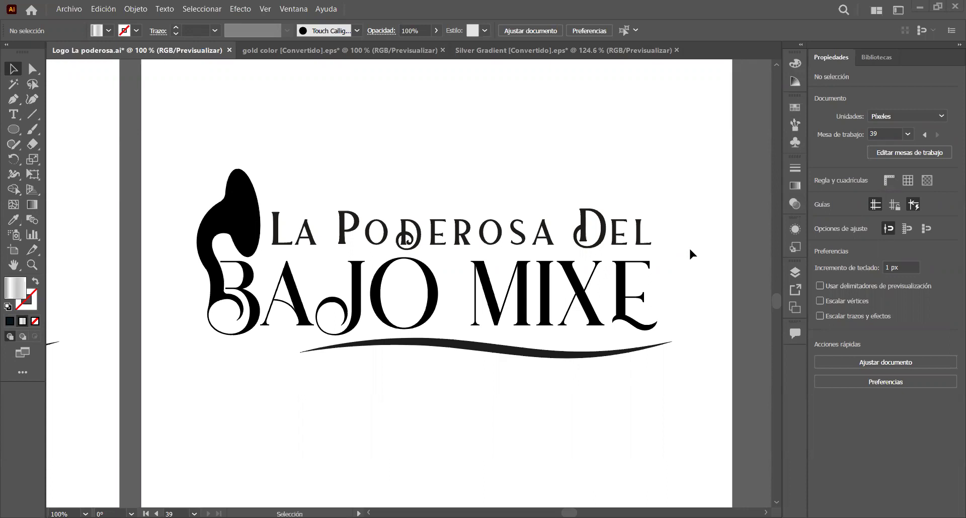
# Zoom out and pan to the black 'Bajo mixe De La Poderosa' bass-scroll logo artboard
pyautogui.scroll(-2, 441, 440)
pyautogui.press('space')
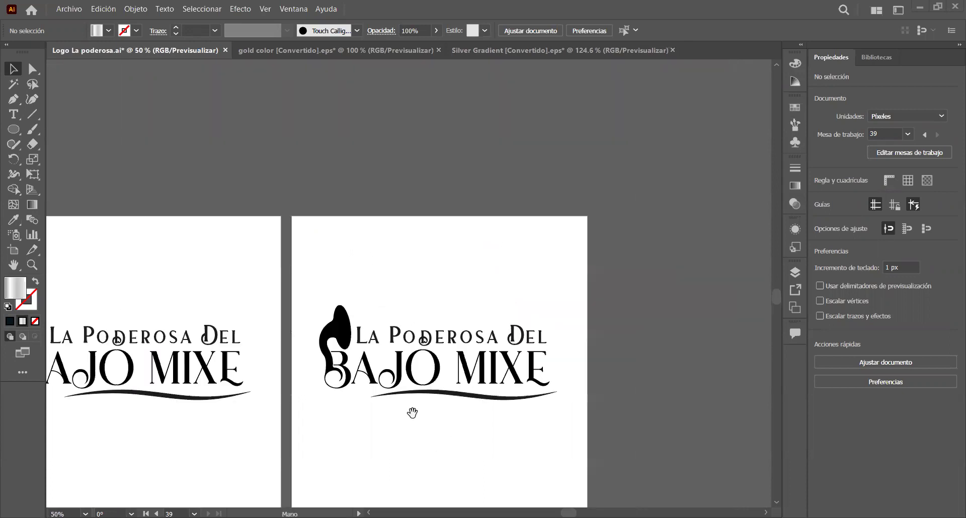
pyautogui.scroll(-6, 416, 352)
pyautogui.scroll(2, 445, 425)
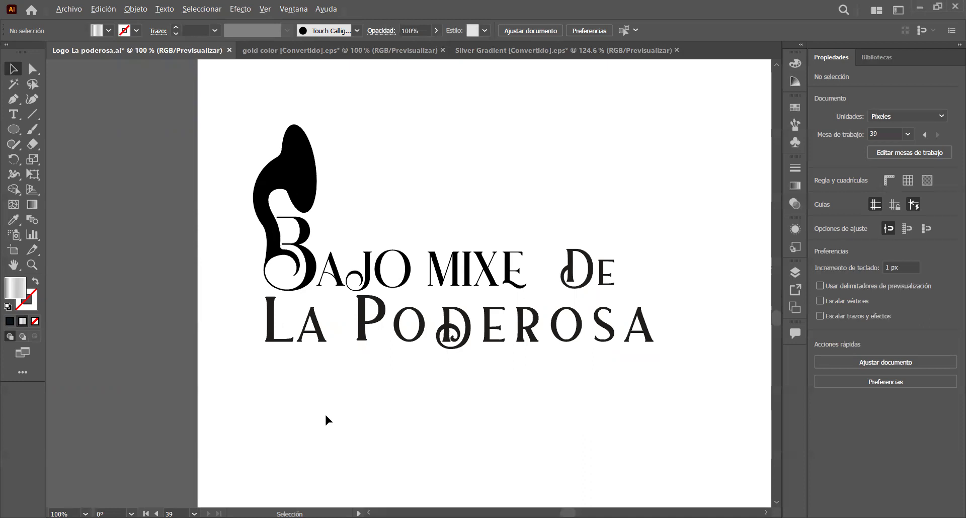
# Pan to the neighbouring logo artboards and zoom back to 100%
pyautogui.scroll(-2, 325, 416)
pyautogui.press('space')
pyautogui.moveTo(586, 404); pyautogui.dragTo(304, 395)
pyautogui.hotkey('ctrl', '1')
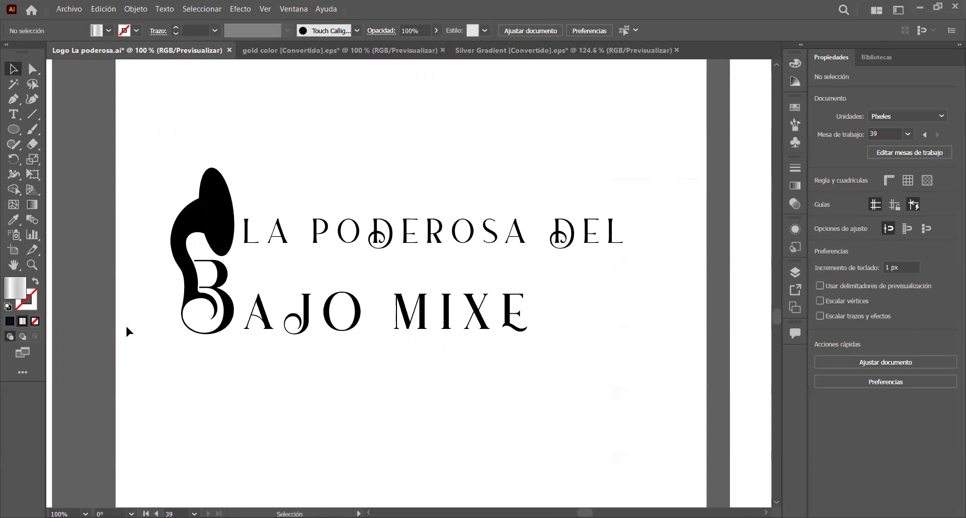
# Pan further along to centre the stacked 'La Poderosa / del / Bajo Mixe' logo
pyautogui.scroll(-1, 606, 388)
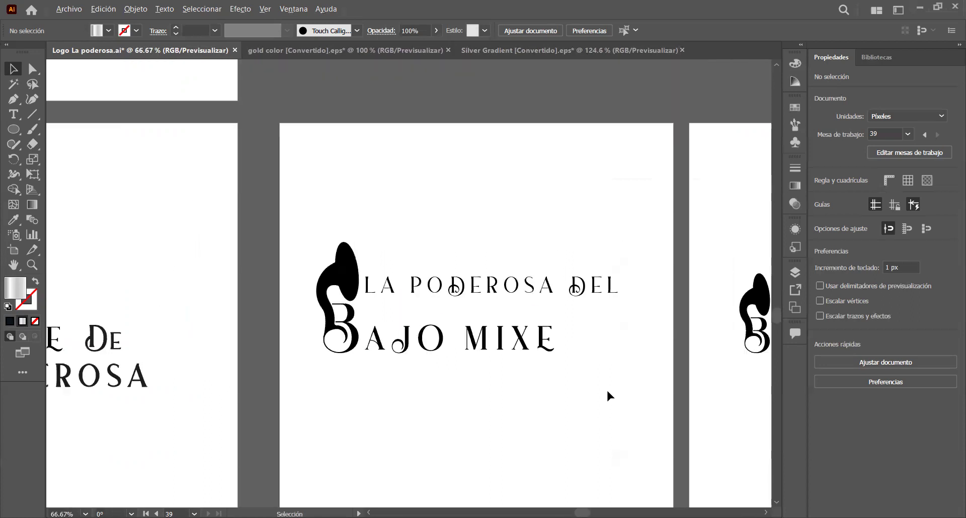
pyautogui.moveTo(657, 420); pyautogui.dragTo(463, 401)
pyautogui.moveTo(529, 405); pyautogui.dragTo(391, 418)
pyautogui.scroll(1, 485, 367)
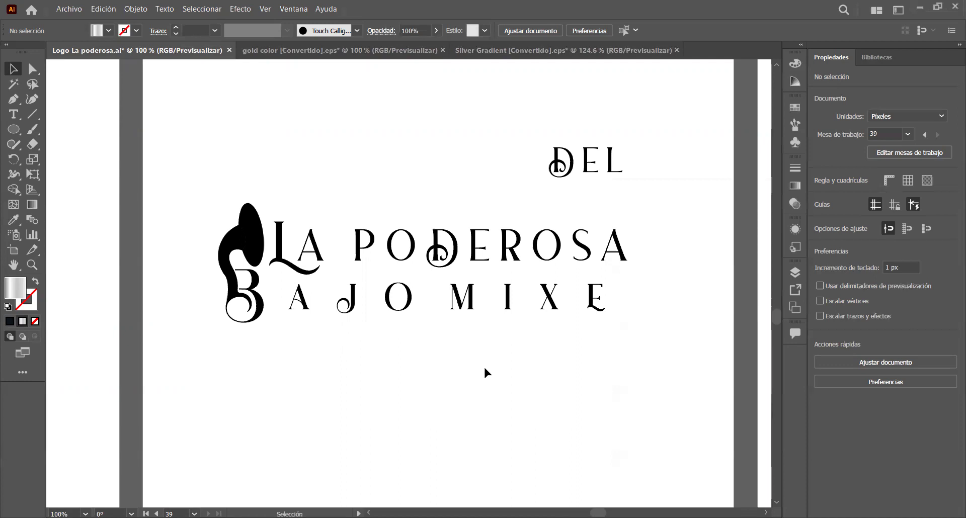
pyautogui.press('space')
pyautogui.moveTo(737, 376); pyautogui.dragTo(407, 390)
pyautogui.moveTo(619, 410); pyautogui.dragTo(386, 421)
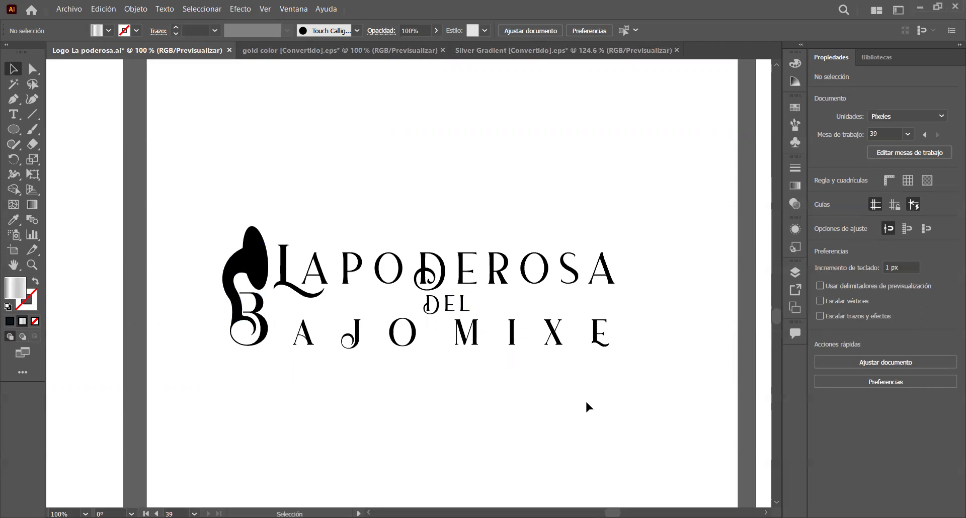
# Pan across the artboards to the bold 'La Poderosa' logo and centre it
pyautogui.press('space')
pyautogui.moveTo(455, 406); pyautogui.dragTo(147, 401)
pyautogui.moveTo(455, 401)
pyautogui.mouseDown()
pyautogui.moveTo(178, 398)
pyautogui.moveTo(207, 389)
pyautogui.mouseUp()
pyautogui.moveTo(587, 390); pyautogui.dragTo(201, 390)
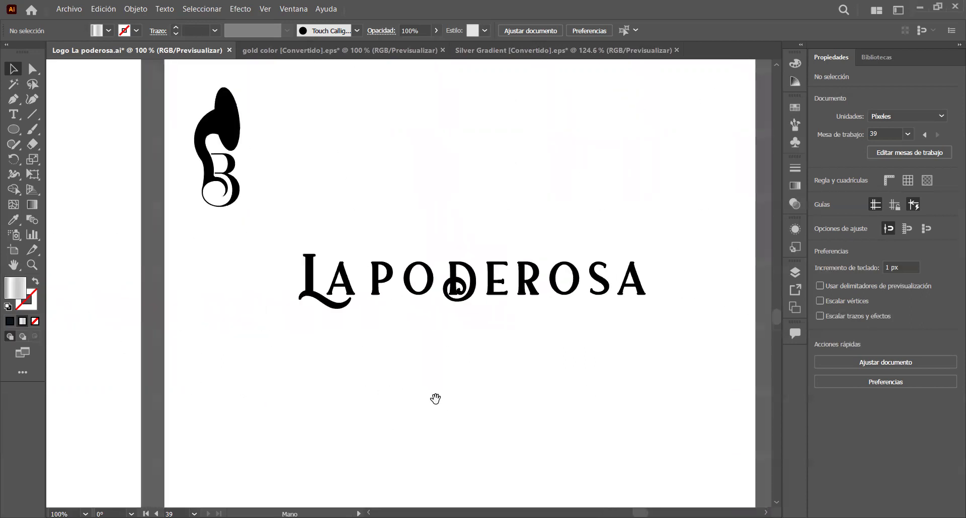
pyautogui.moveTo(435, 397); pyautogui.dragTo(335, 398)
pyautogui.moveTo(221, 378); pyautogui.dragTo(303, 373)
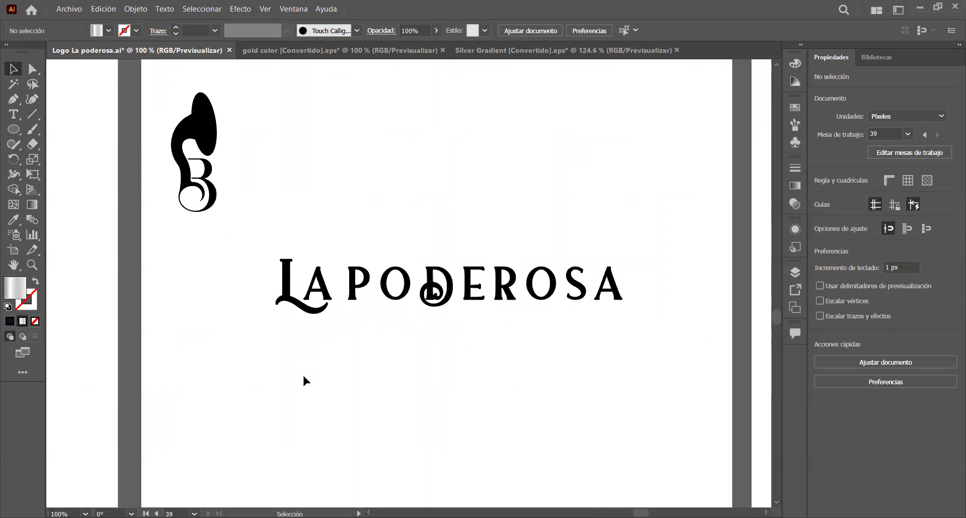
# Bring the full 'La Poderosa / Bajo Mixe del' artboard into view, then compare neighbouring artboards
pyautogui.press('space')
pyautogui.moveTo(691, 383); pyautogui.dragTo(272, 405)
pyautogui.moveTo(393, 423); pyautogui.dragTo(138, 397)
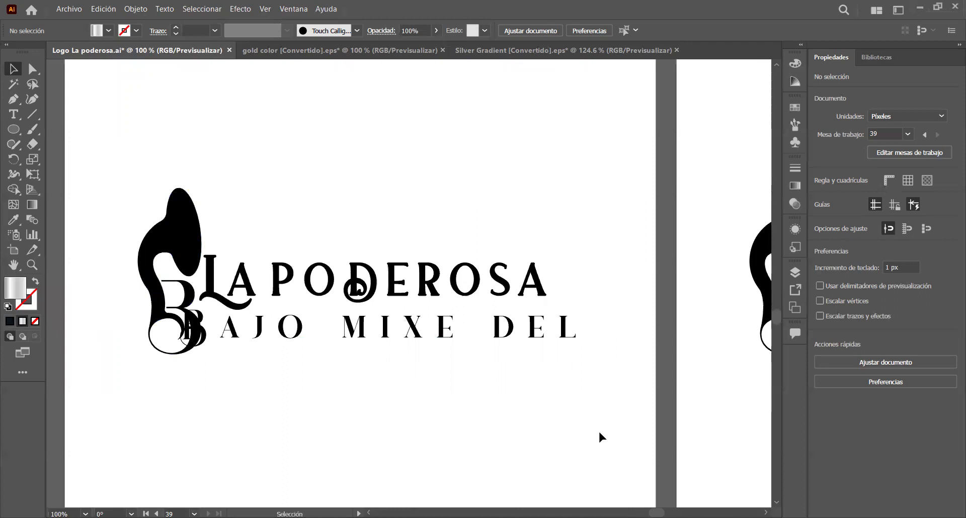
pyautogui.scroll(-1, 195, 406)
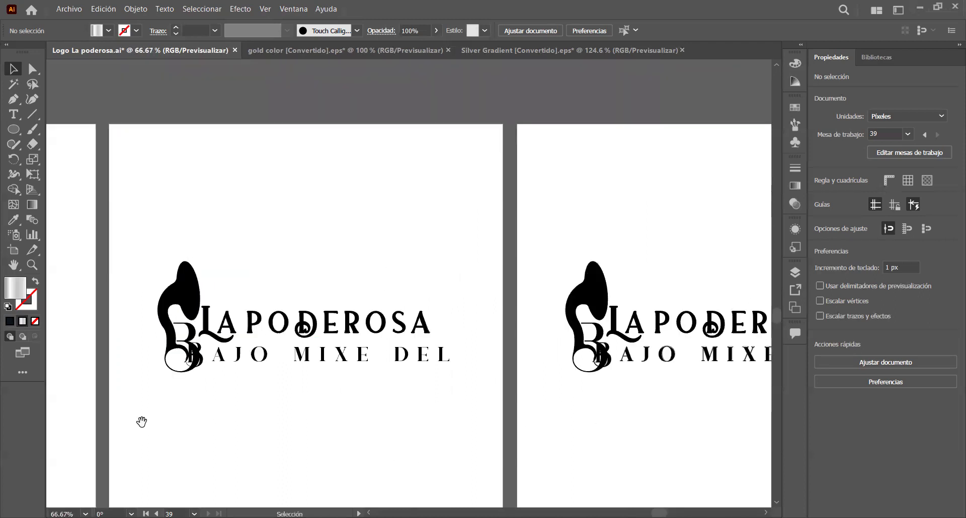
pyautogui.press('space')
pyautogui.moveTo(156, 421); pyautogui.dragTo(300, 406)
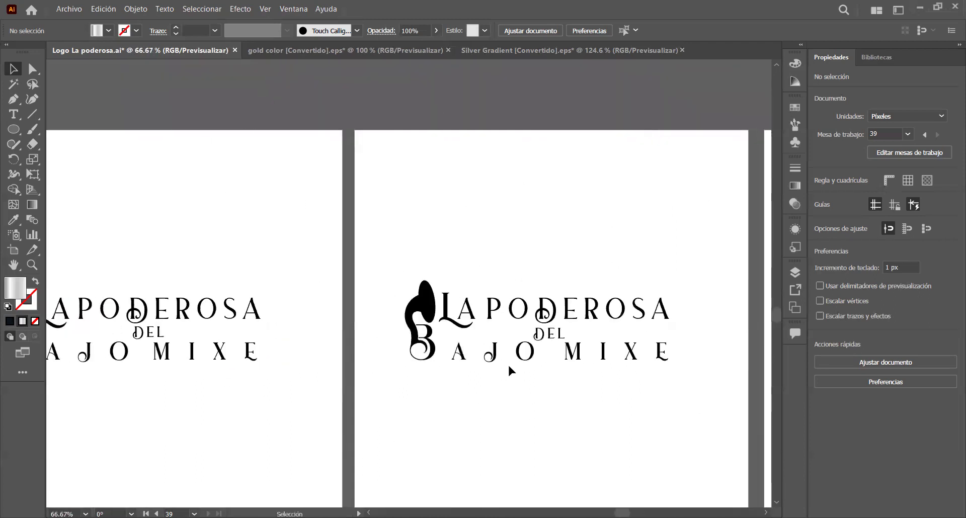
pyautogui.scroll(4, 508, 363)
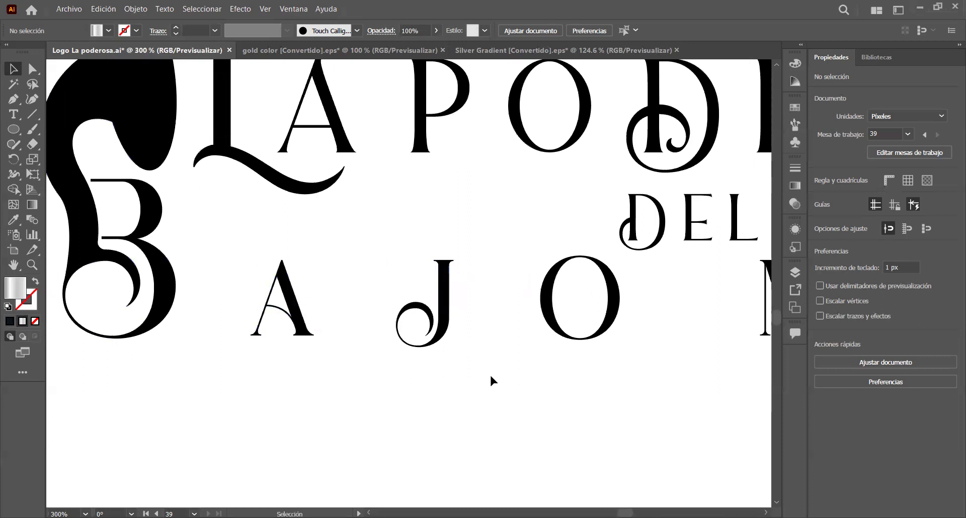
# Zoom in to inspect the 'PODEROSA' and 'MIXE' lettering closely
pyautogui.scroll(-1, 490, 383)
pyautogui.press('space')
pyautogui.moveTo(567, 386); pyautogui.dragTo(111, 377)
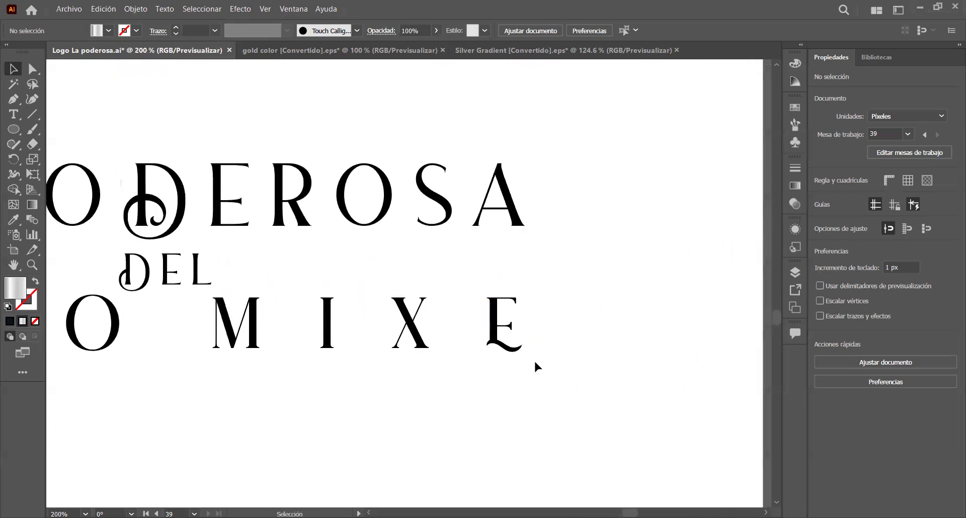
pyautogui.scroll(4, 563, 356)
pyautogui.scroll(-5, 548, 427)
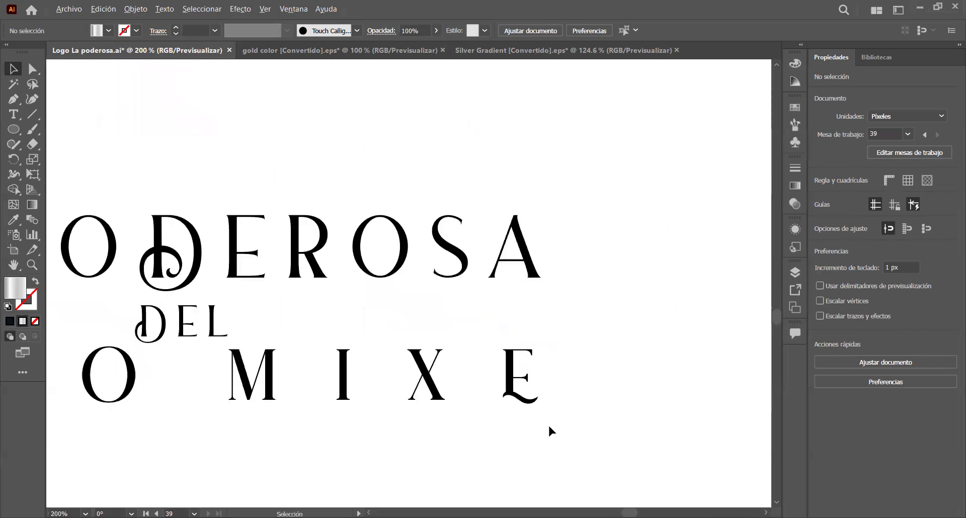
# Pan back and centre the 'La Poderosa / Bajo Mixe Del' artboard
pyautogui.press('space')
pyautogui.moveTo(649, 427); pyautogui.dragTo(307, 410)
pyautogui.moveTo(473, 453); pyautogui.dragTo(114, 439)
pyautogui.moveTo(486, 439); pyautogui.dragTo(105, 433)
pyautogui.moveTo(517, 445); pyautogui.dragTo(326, 445)
pyautogui.moveTo(545, 439); pyautogui.dragTo(502, 436)
pyautogui.scroll(-1, 502, 436)
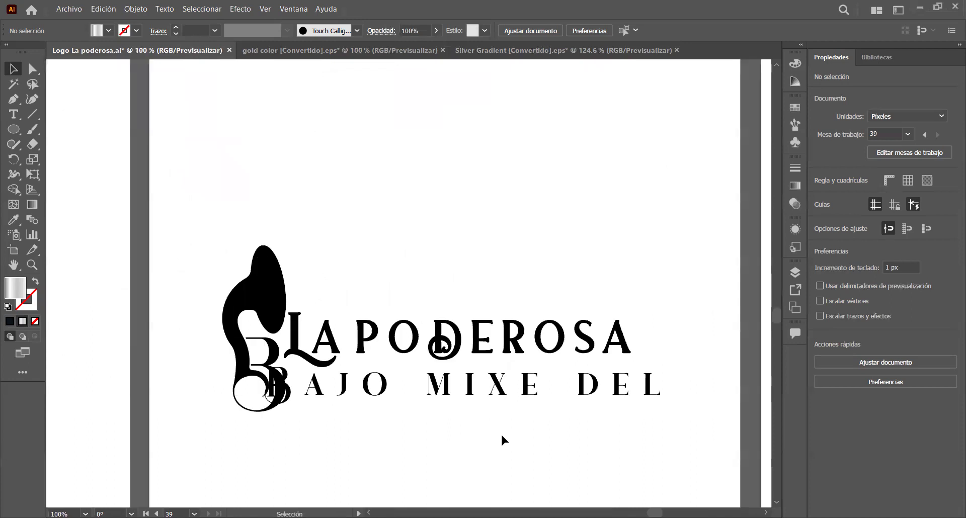
pyautogui.scroll(-2, 500, 432)
pyautogui.scroll(-1, 548, 426)
pyautogui.hscroll(-1, 551, 410)
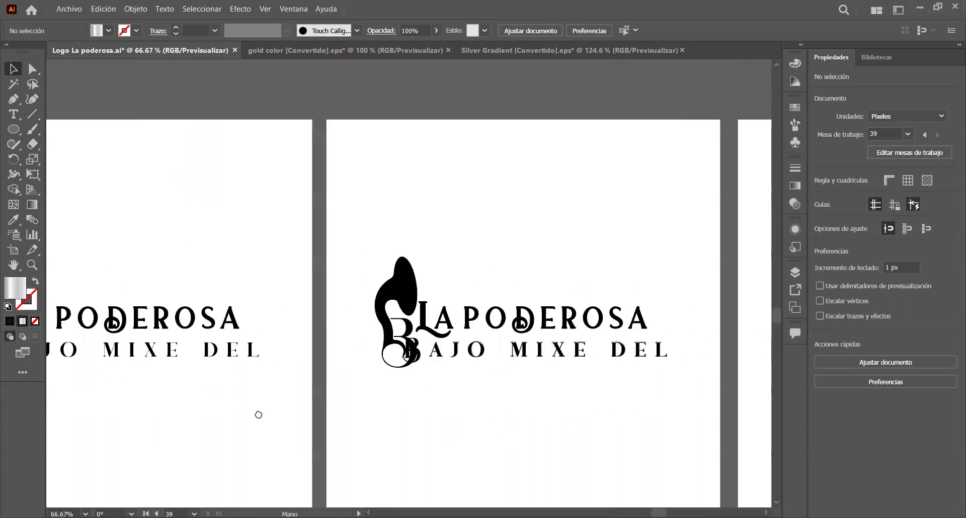
pyautogui.hscroll(1, 503, 397)
pyautogui.scroll(1, 532, 385)
pyautogui.hscroll(2, 532, 385)
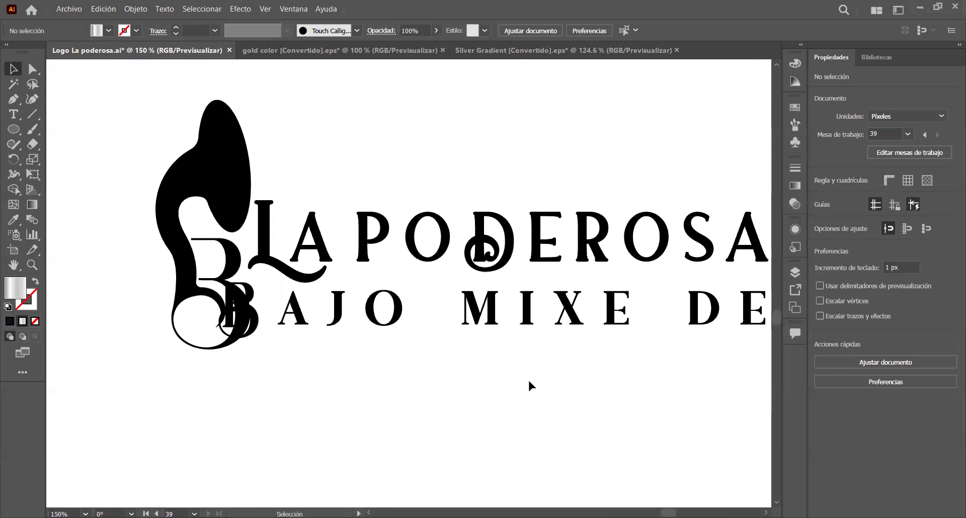
pyautogui.hscroll(-2, 499, 424)
pyautogui.hscroll(8, 546, 405)
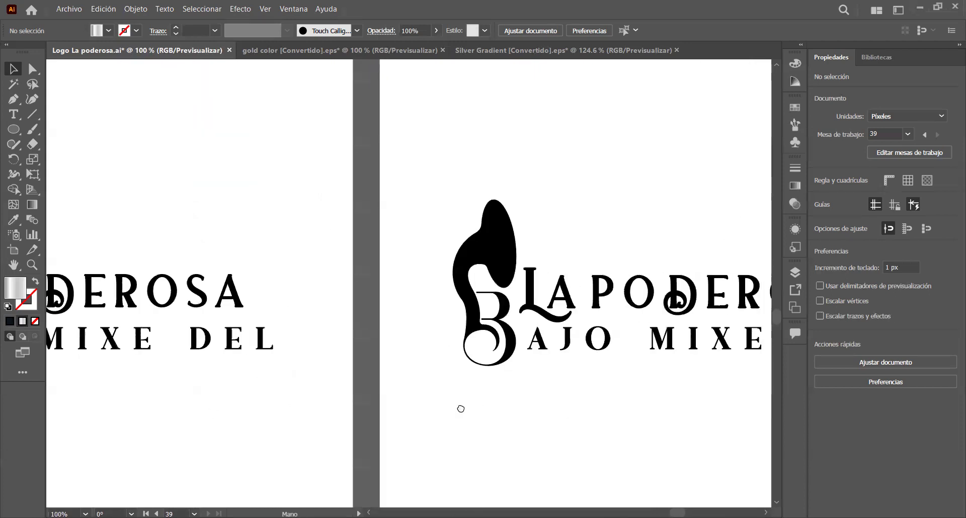
pyautogui.scroll(-1, 252, 410)
pyautogui.scroll(1, 228, 381)
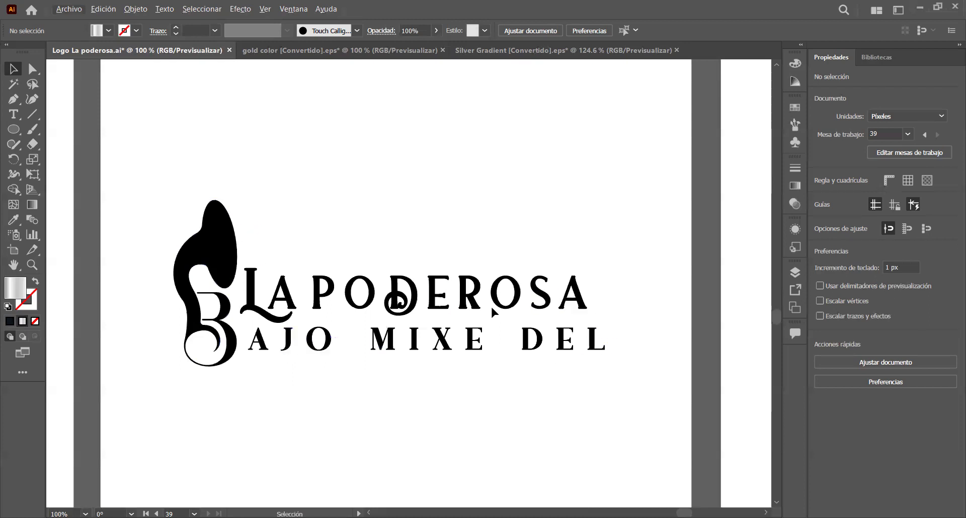
pyautogui.scroll(1, 337, 385)
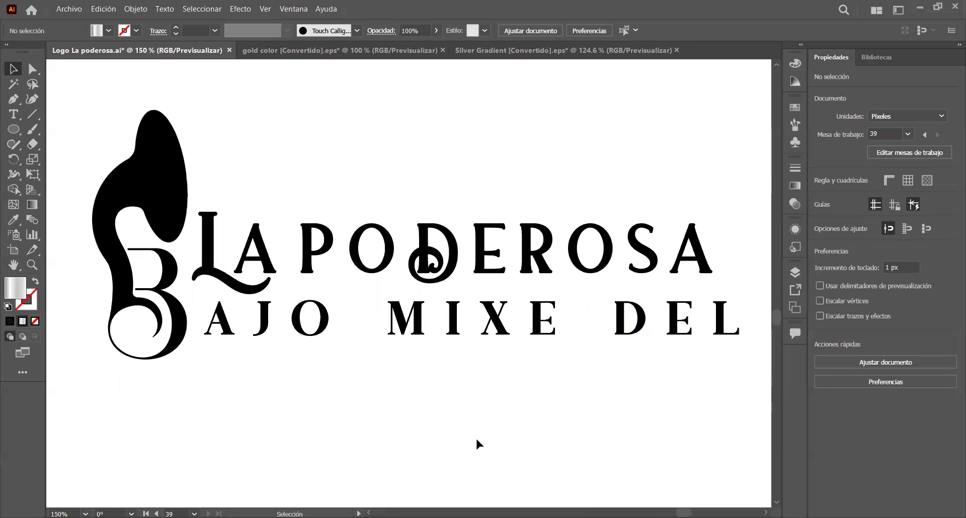
pyautogui.scroll(-1, 476, 437)
pyautogui.press('space')
pyautogui.moveTo(454, 501); pyautogui.dragTo(285, 424)
pyautogui.moveTo(218, 371); pyautogui.dragTo(401, 411)
pyautogui.scroll(3, 462, 292)
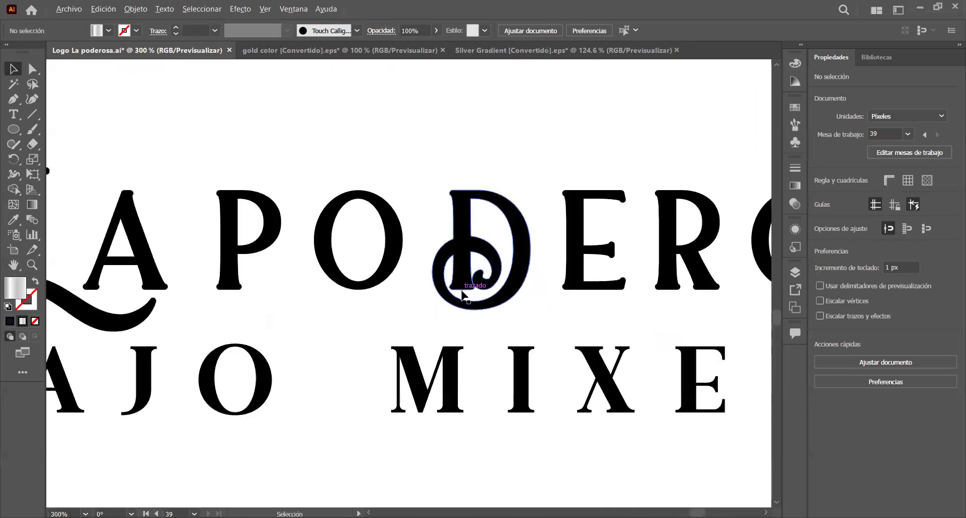
pyautogui.scroll(-4, 462, 291)
pyautogui.moveTo(458, 351); pyautogui.dragTo(372, 368)
pyautogui.moveTo(644, 407); pyautogui.dragTo(374, 414)
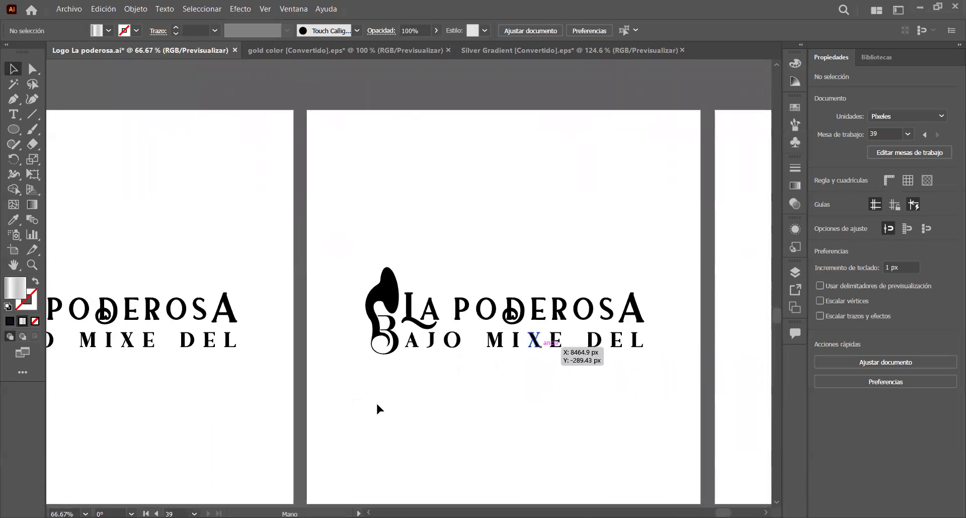
pyautogui.scroll(2, 532, 384)
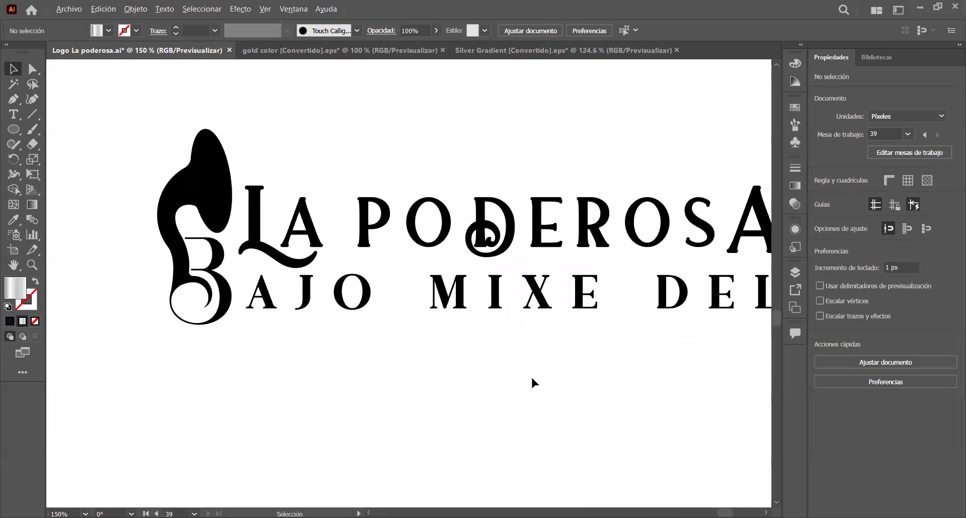
pyautogui.hscroll(2, 518, 377)
pyautogui.hscroll(-5, 261, 374)
pyautogui.hscroll(2, 394, 366)
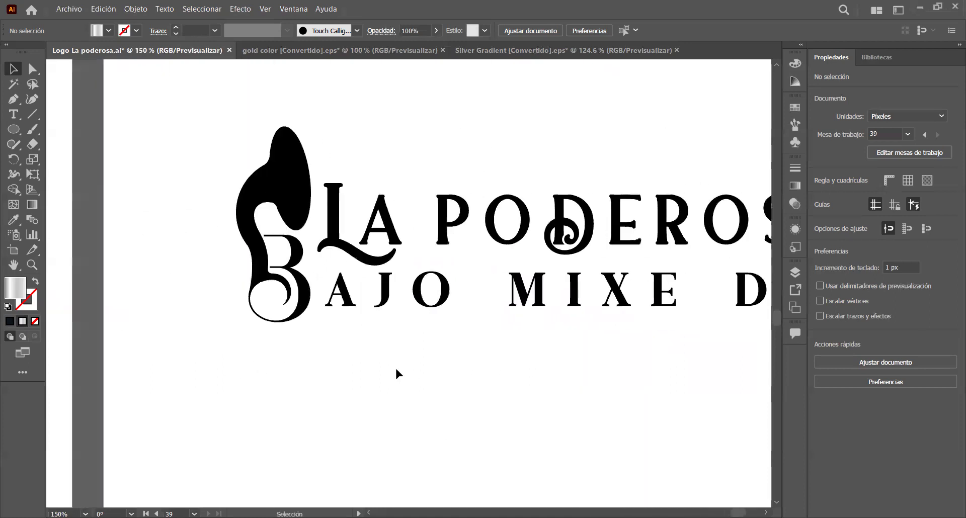
pyautogui.scroll(-3, 395, 366)
pyautogui.scroll(3, 431, 331)
pyautogui.scroll(6, 431, 335)
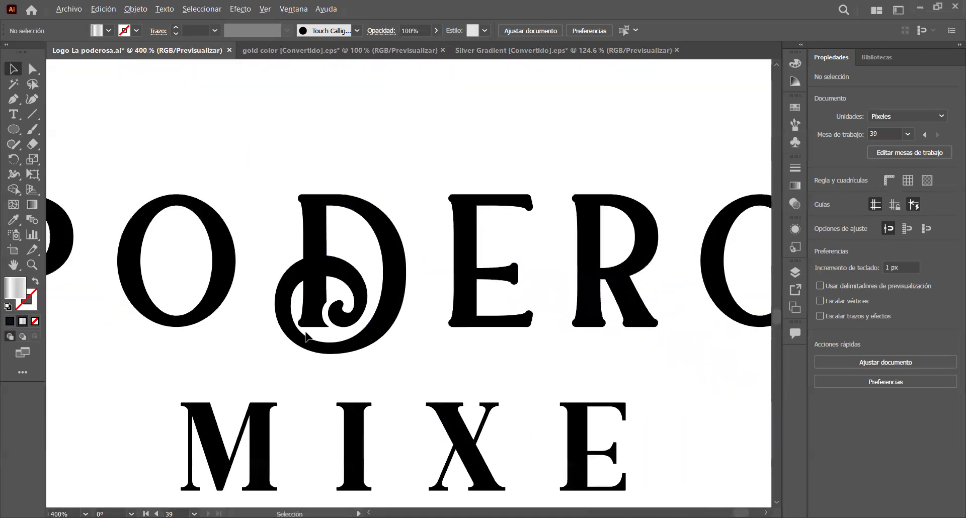
pyautogui.scroll(-8, 375, 292)
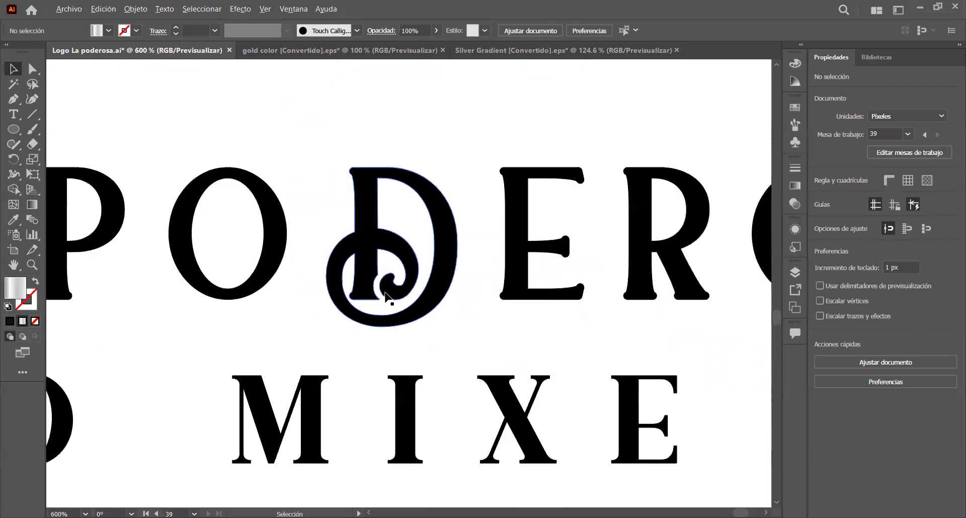
pyautogui.scroll(2, 242, 382)
pyautogui.hscroll(2, 252, 422)
pyautogui.hscroll(3, 317, 425)
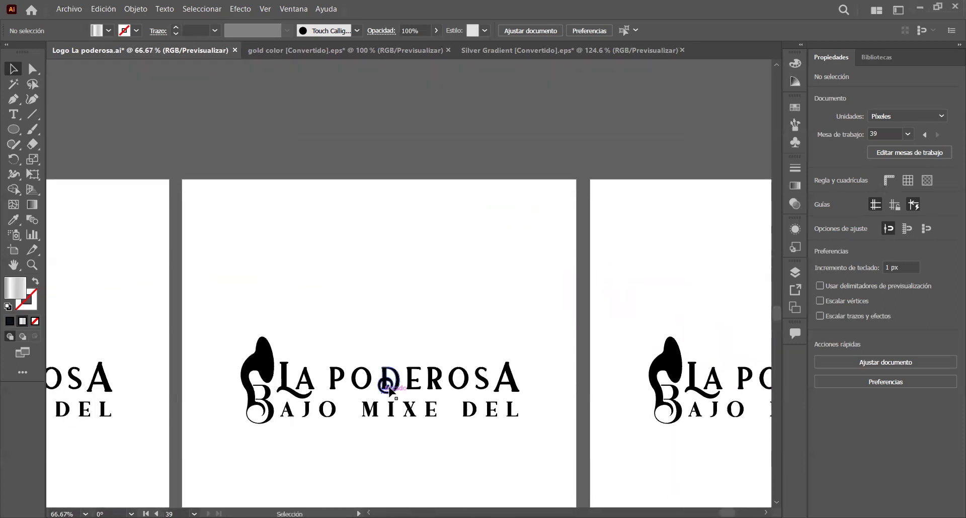
pyautogui.scroll(8, 399, 385)
pyautogui.moveTo(304, 366); pyautogui.dragTo(410, 284)
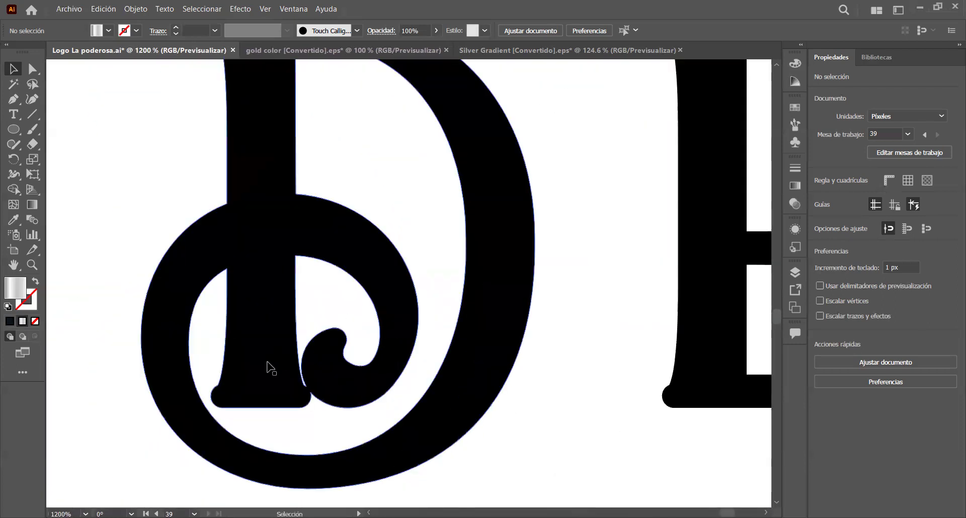
pyautogui.scroll(2, 280, 405)
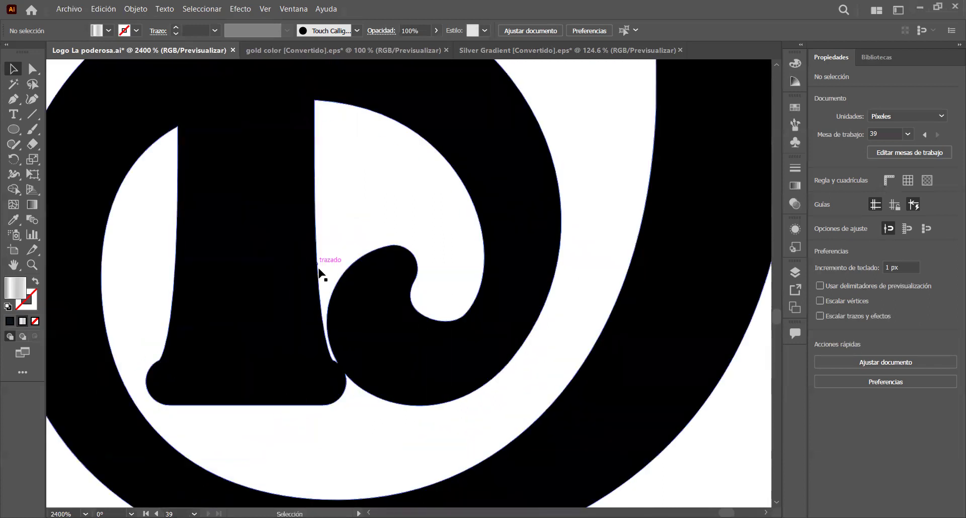
pyautogui.scroll(-7, 353, 377)
pyautogui.scroll(12, 342, 370)
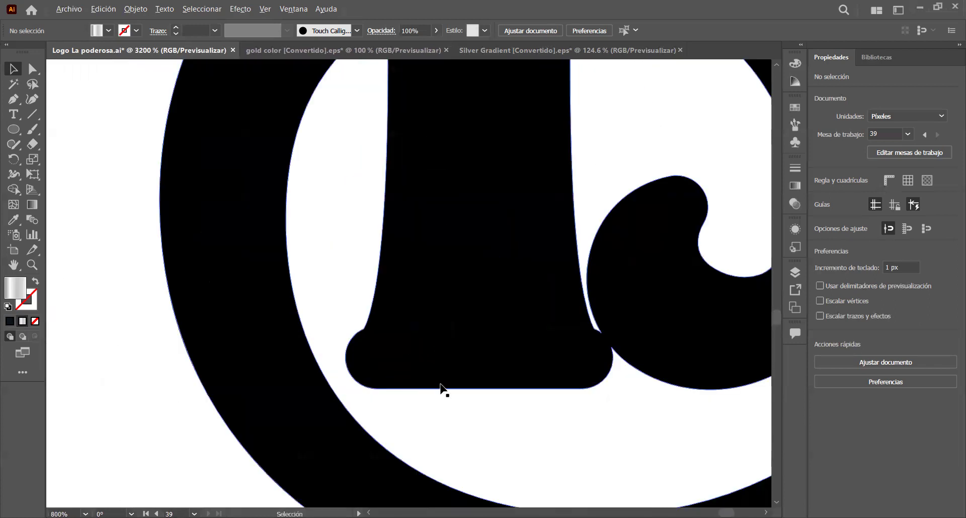
pyautogui.scroll(-2, 670, 306)
pyautogui.scroll(-4, 375, 422)
pyautogui.scroll(-3, 402, 388)
pyautogui.scroll(-1, 415, 361)
pyautogui.scroll(1, 413, 361)
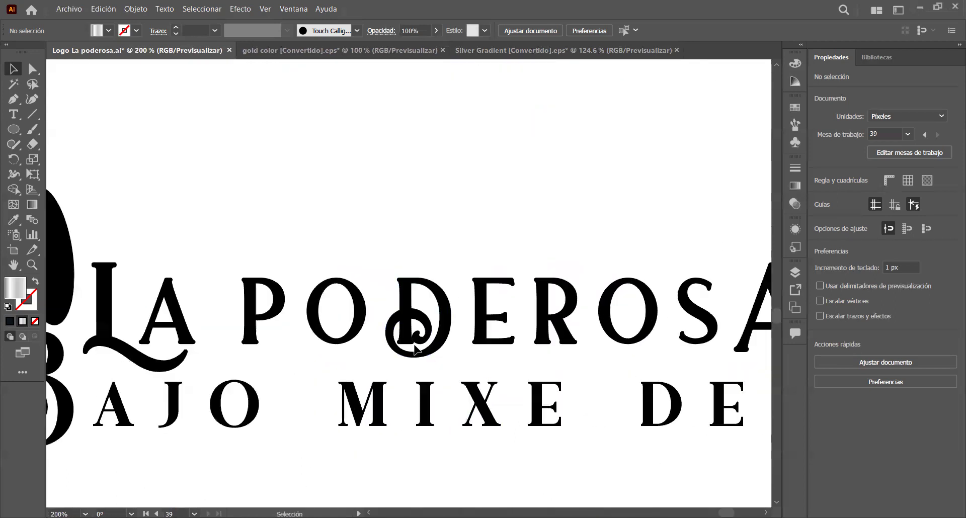
pyautogui.scroll(-2, 533, 435)
pyautogui.hscroll(-3, 564, 412)
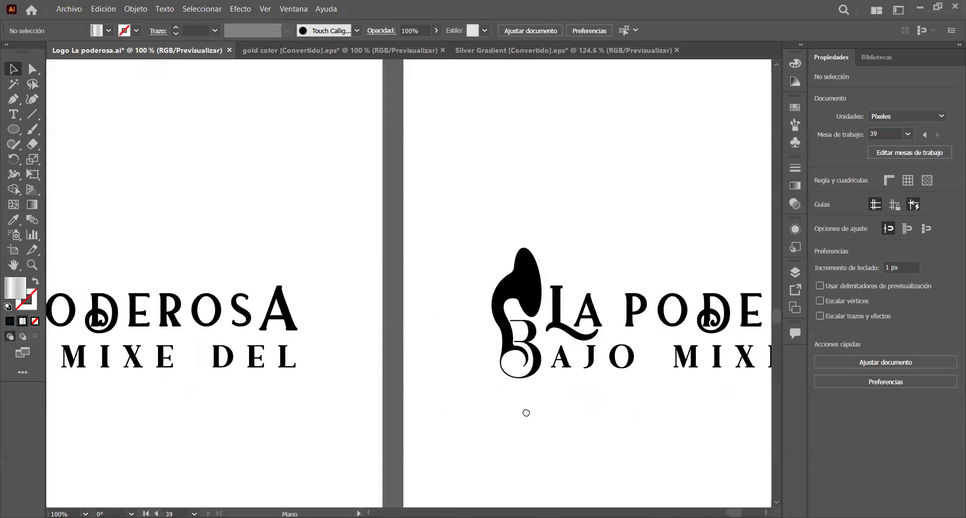
pyautogui.hscroll(3, 539, 318)
pyautogui.scroll(5, 442, 329)
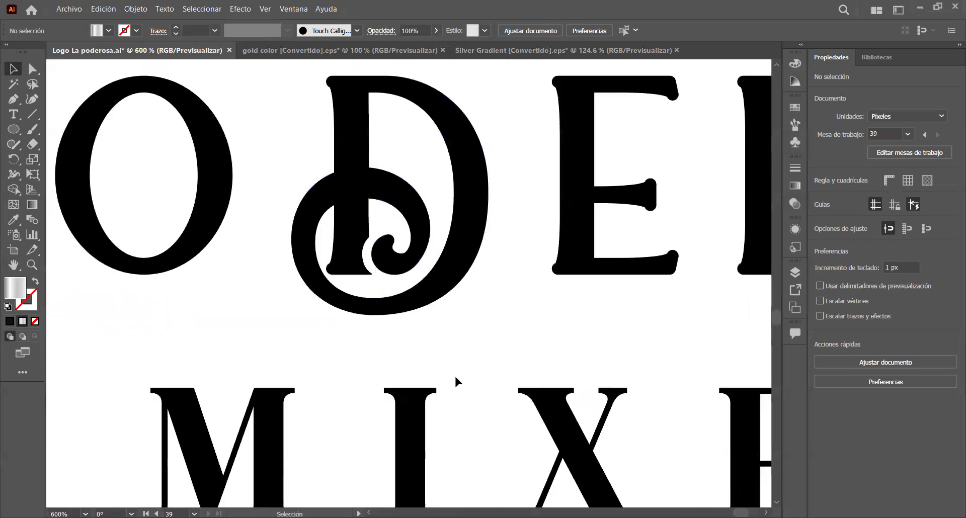
pyautogui.scroll(-6, 430, 351)
# Zoom out to reveal all rows of logo artboards
pyautogui.scroll(-3, 316, 372)
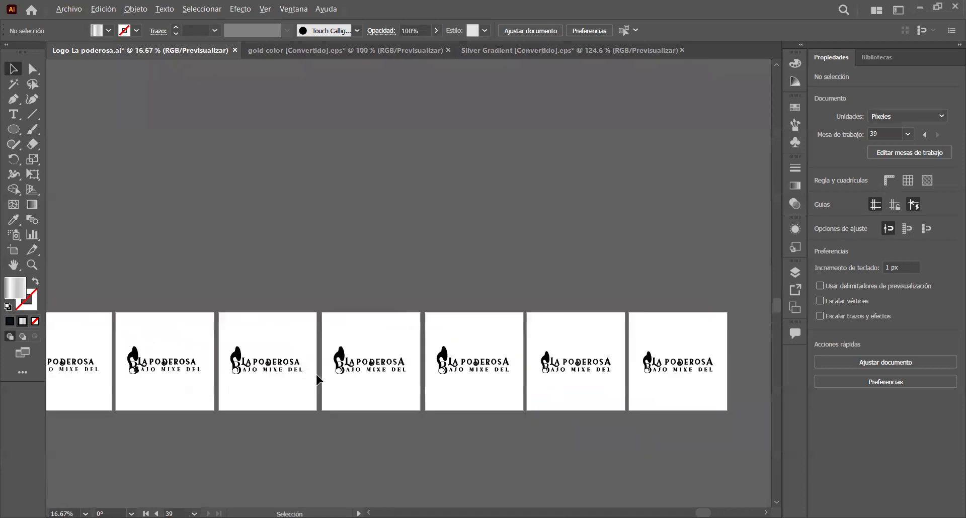
pyautogui.moveTo(138, 427); pyautogui.dragTo(394, 427)
pyautogui.scroll(-3, 355, 423)
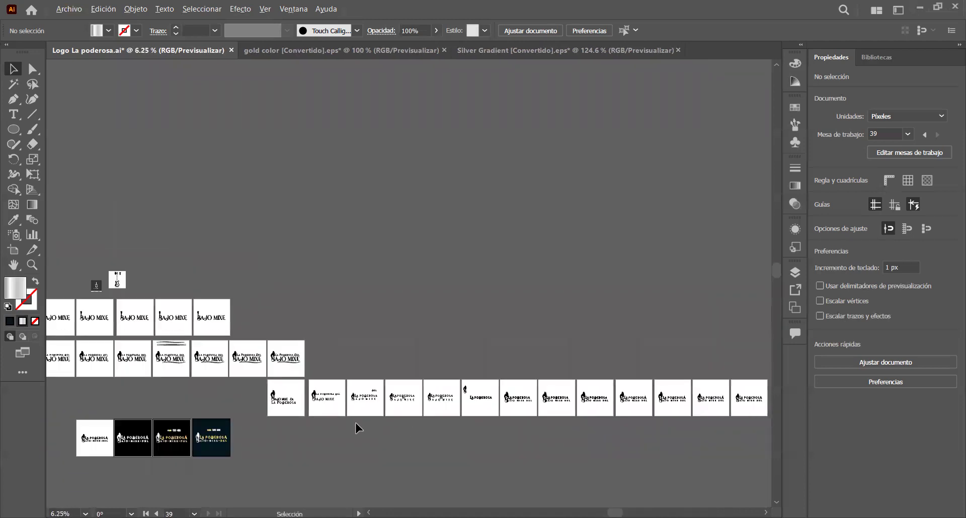
pyautogui.moveTo(111, 432); pyautogui.dragTo(330, 411)
# Fit the first bottom-row artboard to the window and zoom in on its logo
pyautogui.click(314, 407)
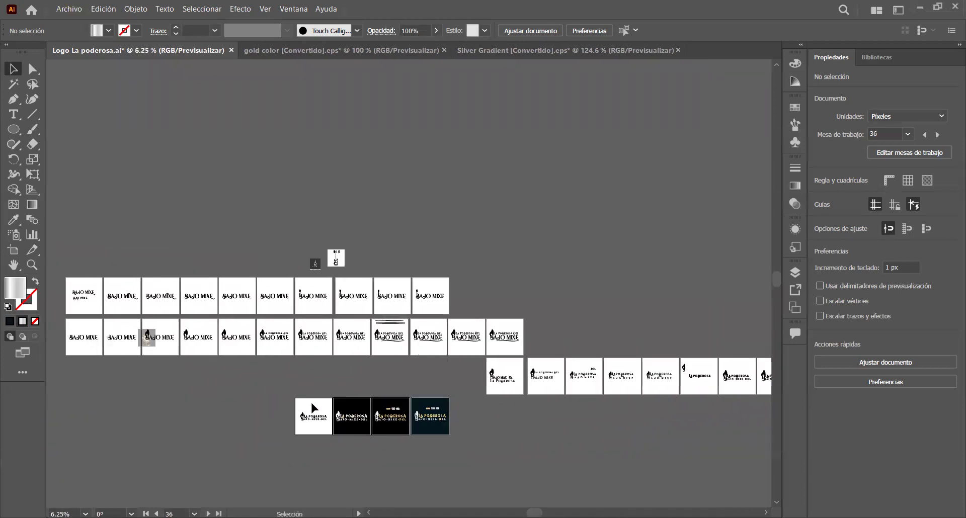
pyautogui.hotkey('ctrl', '0')
pyautogui.scroll(2, 293, 347)
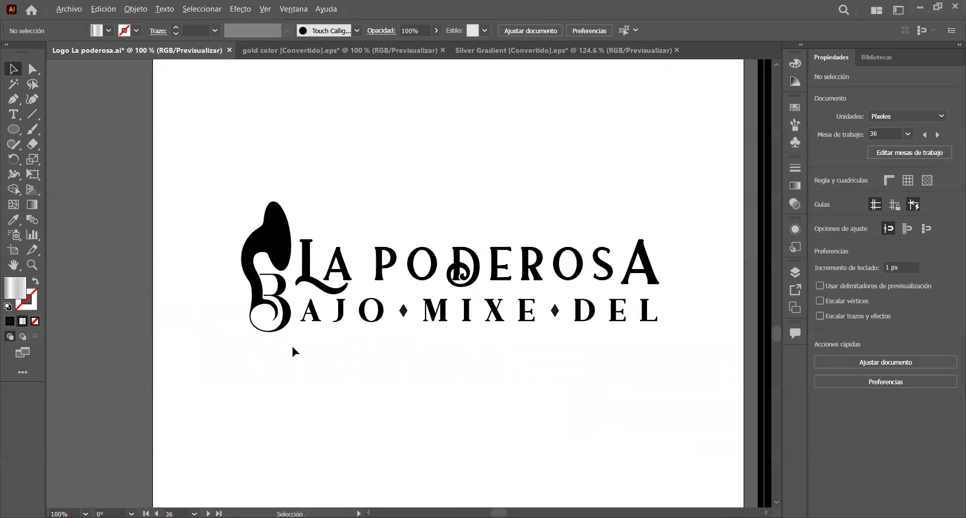
pyautogui.moveTo(453, 389); pyautogui.dragTo(322, 446)
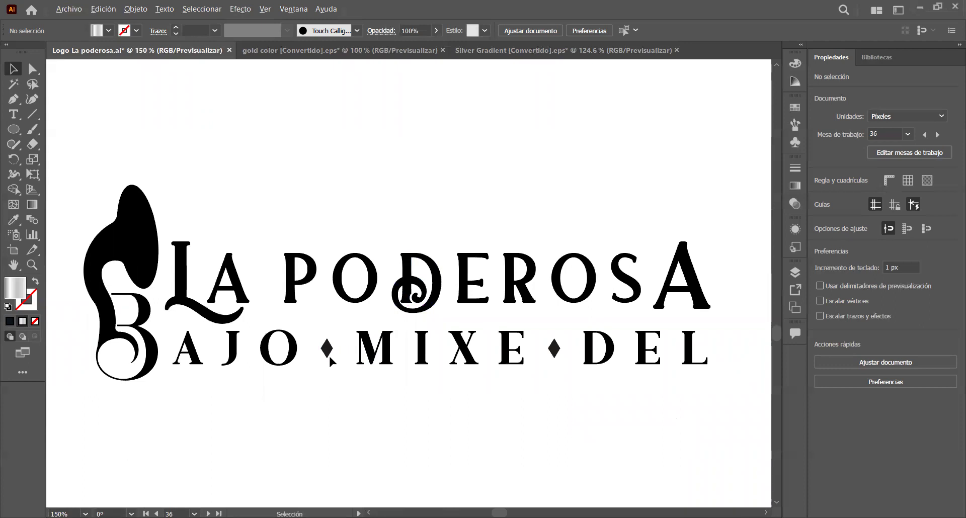
pyautogui.scroll(2, 328, 354)
pyautogui.scroll(-4, 328, 354)
pyautogui.scroll(1, 330, 359)
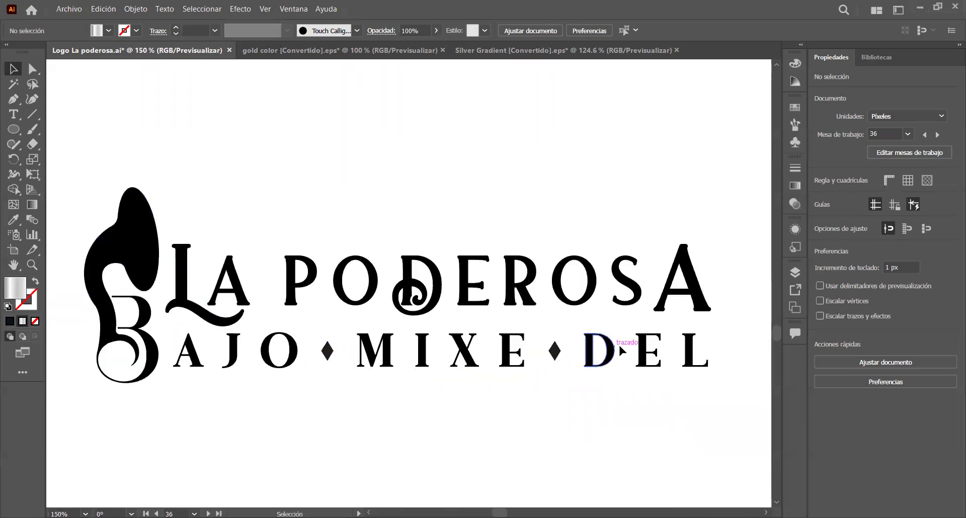
pyautogui.scroll(-1, 385, 483)
# Pan to the black artboard and centre the white logo with diamond separators
pyautogui.moveTo(579, 468); pyautogui.dragTo(266, 463)
pyautogui.moveTo(457, 472); pyautogui.dragTo(184, 459)
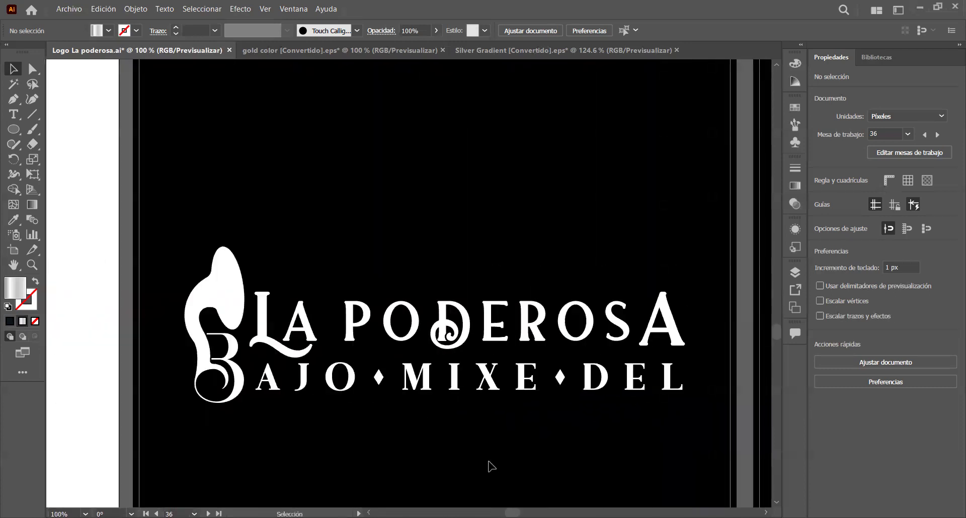
pyautogui.moveTo(535, 459); pyautogui.dragTo(536, 368)
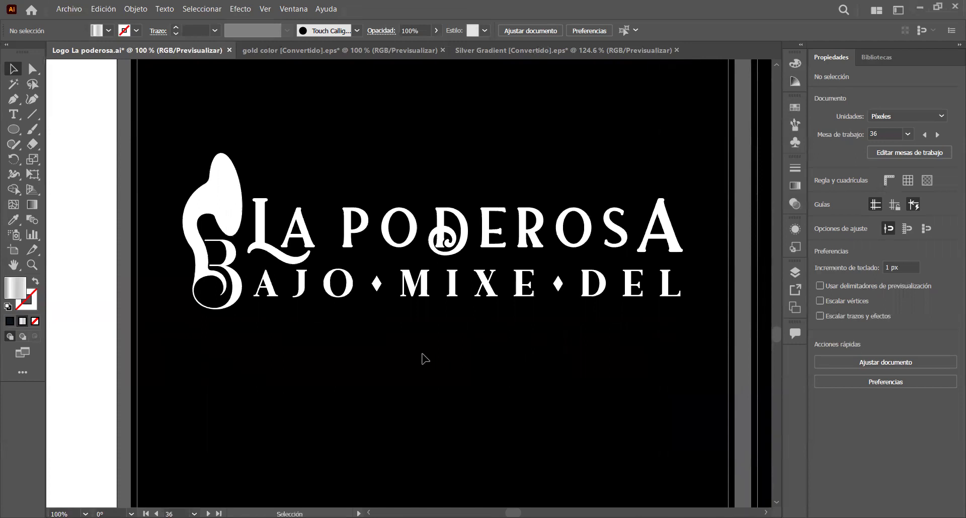
pyautogui.scroll(1, 317, 183)
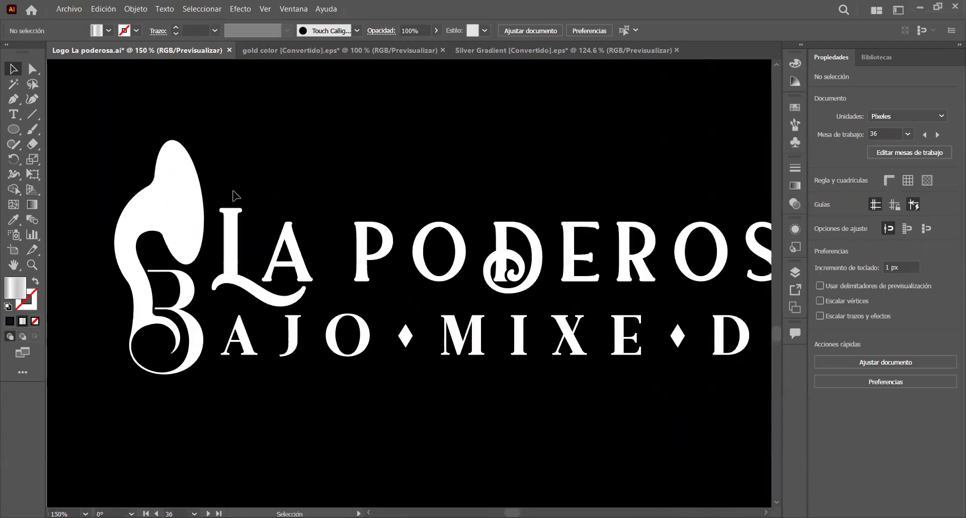
pyautogui.scroll(-1, 466, 335)
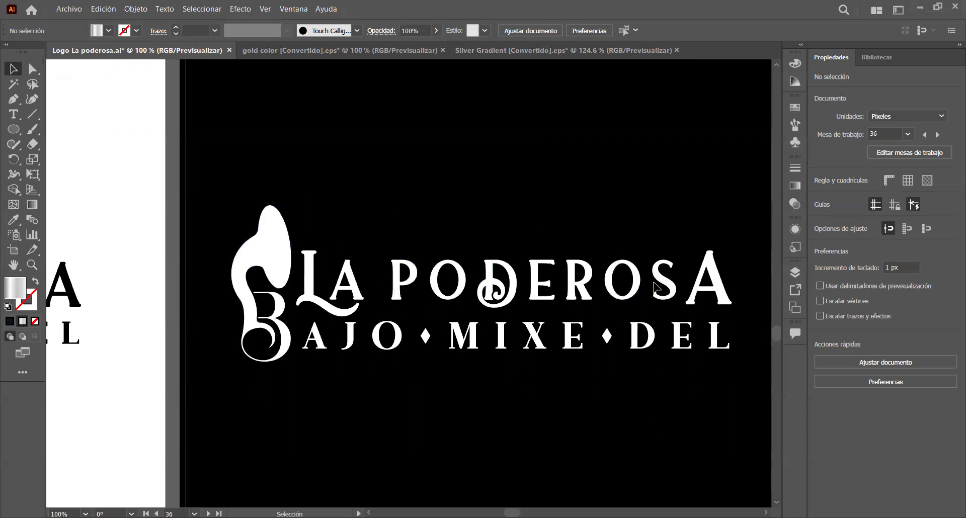
# Pan past the gold and silver logo on black to the dark teal artboard
pyautogui.moveTo(568, 374); pyautogui.dragTo(254, 338)
pyautogui.moveTo(636, 381); pyautogui.dragTo(273, 398)
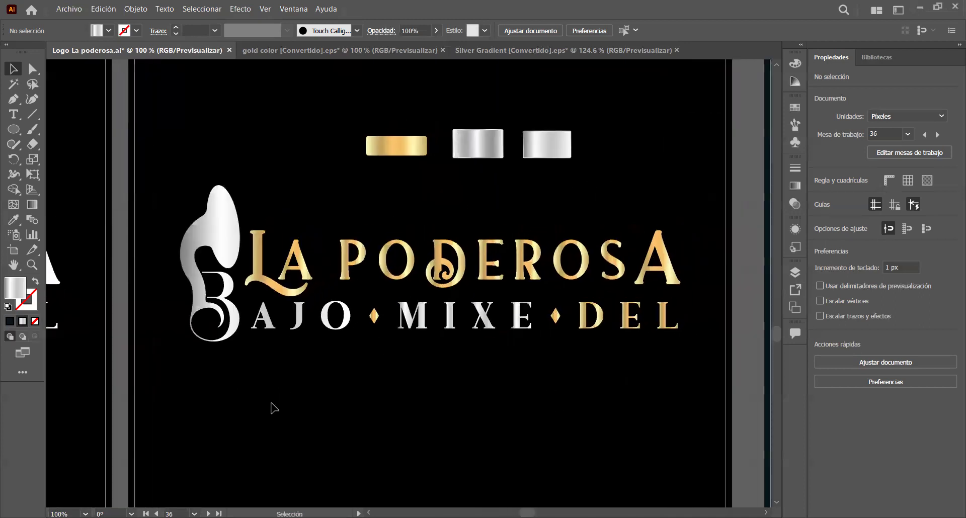
pyautogui.scroll(1, 271, 399)
pyautogui.moveTo(340, 401); pyautogui.dragTo(272, 435)
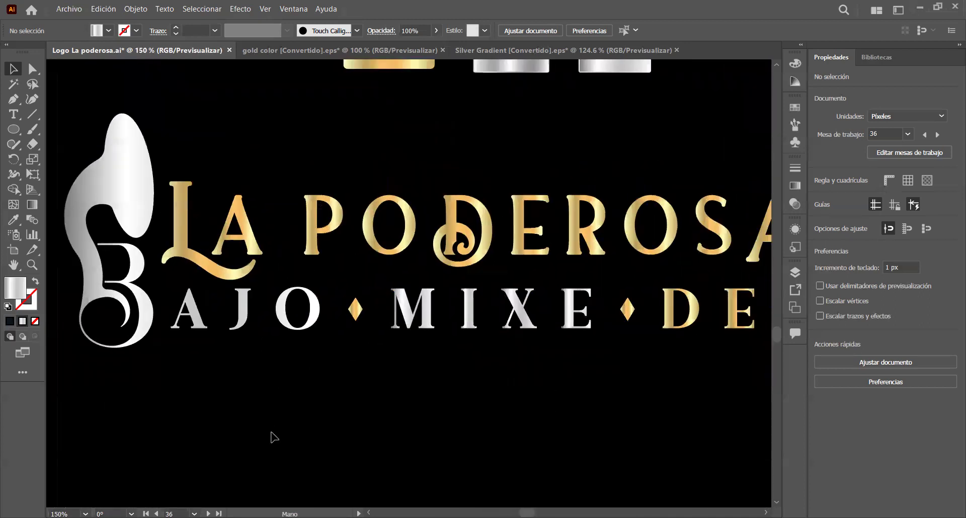
pyautogui.scroll(-1, 271, 433)
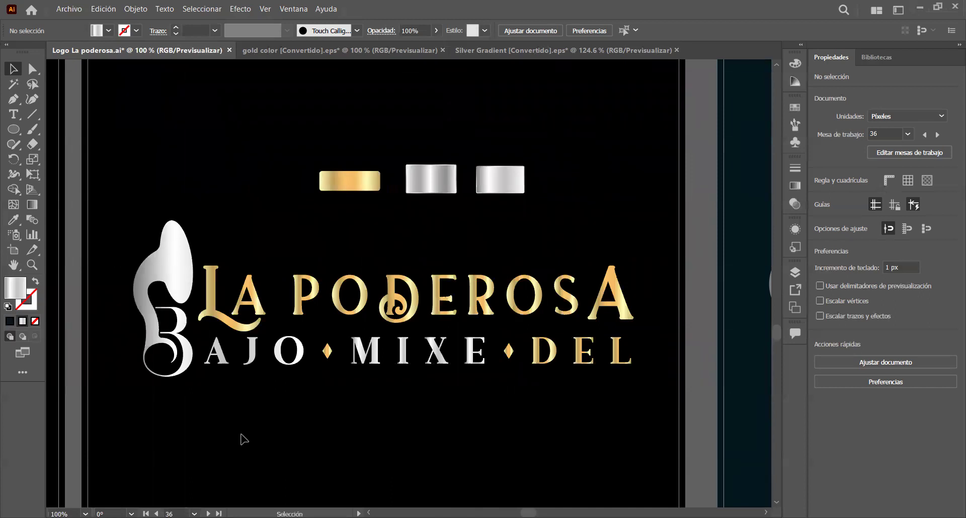
pyautogui.scroll(1, 224, 437)
pyautogui.scroll(-1, 224, 437)
pyautogui.moveTo(626, 403); pyautogui.dragTo(267, 397)
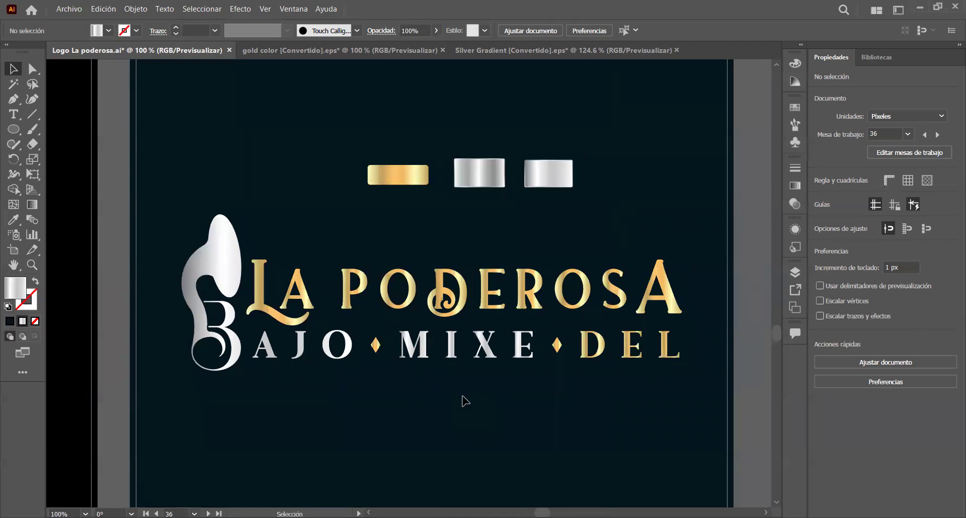
pyautogui.scroll(1, 564, 368)
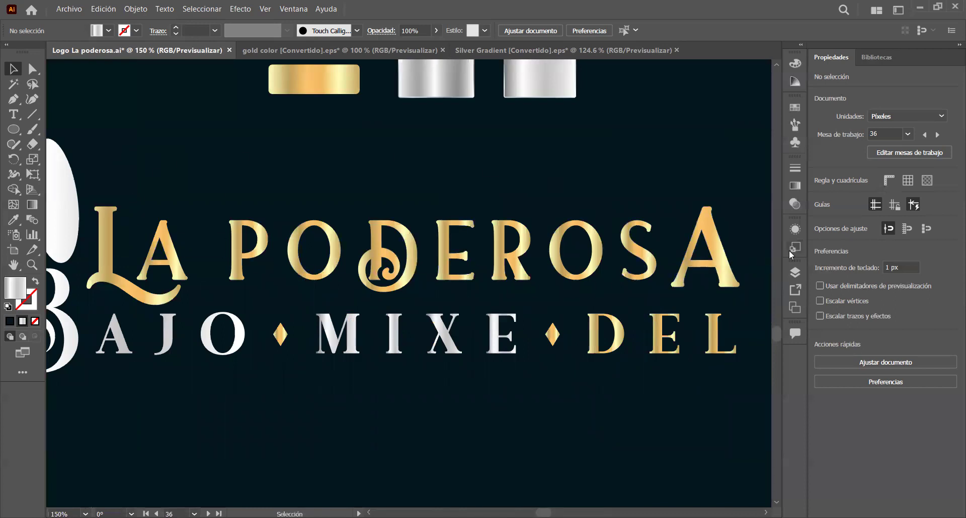
pyautogui.scroll(-1, 393, 405)
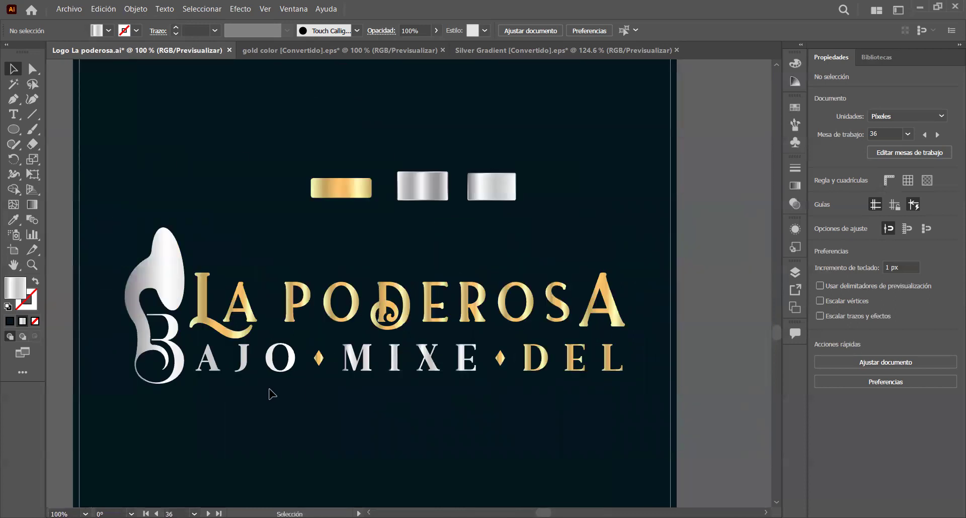
pyautogui.scroll(1, 270, 397)
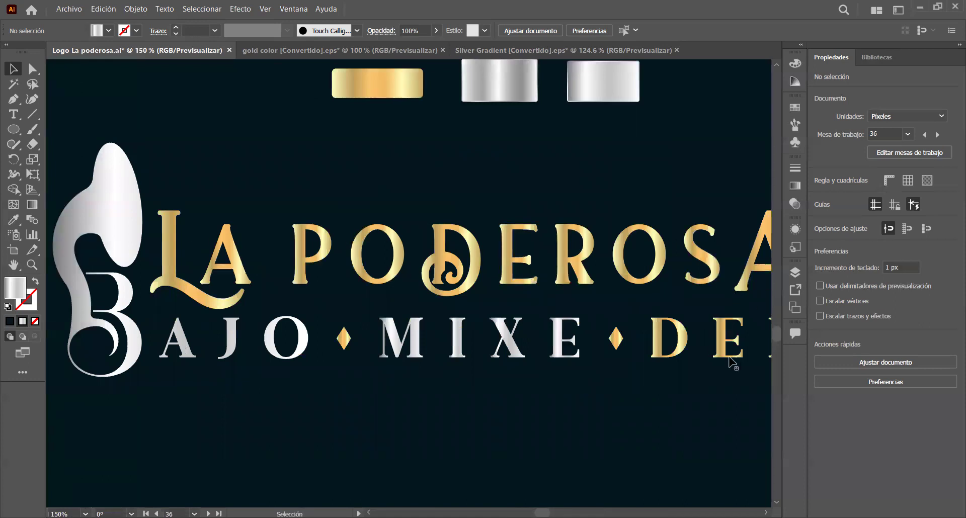
pyautogui.scroll(-1, 442, 353)
pyautogui.scroll(-1, 448, 370)
pyautogui.moveTo(560, 412); pyautogui.dragTo(568, 354)
pyautogui.scroll(1, 446, 324)
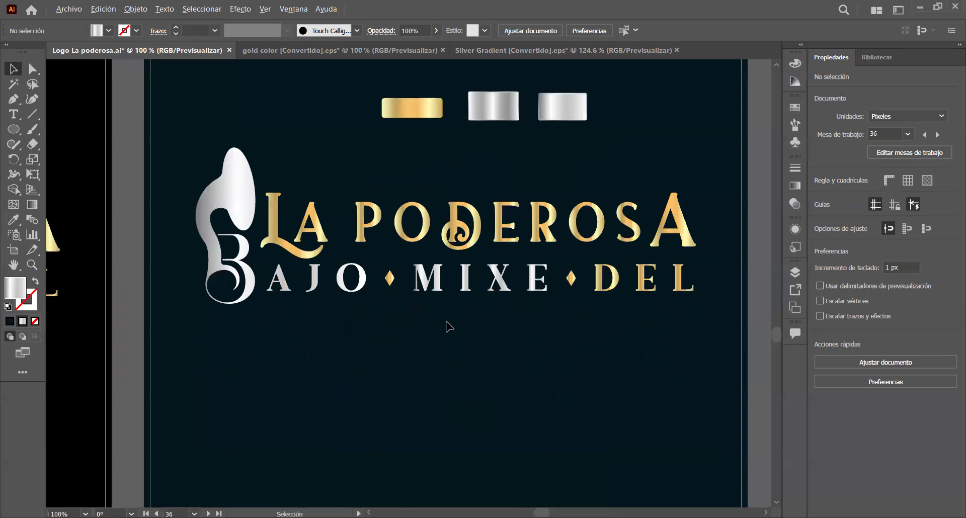
pyautogui.scroll(1, 446, 328)
pyautogui.scroll(2, 373, 388)
pyautogui.scroll(-1, 371, 391)
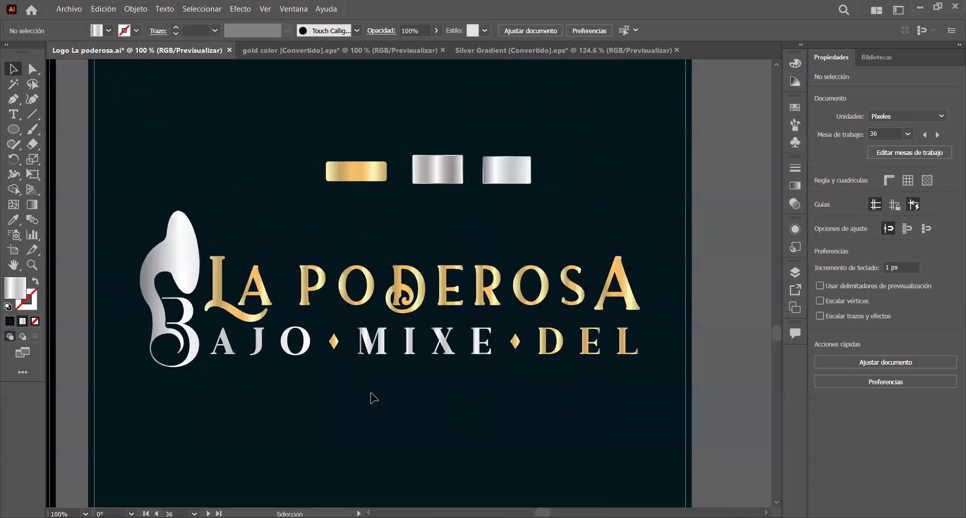